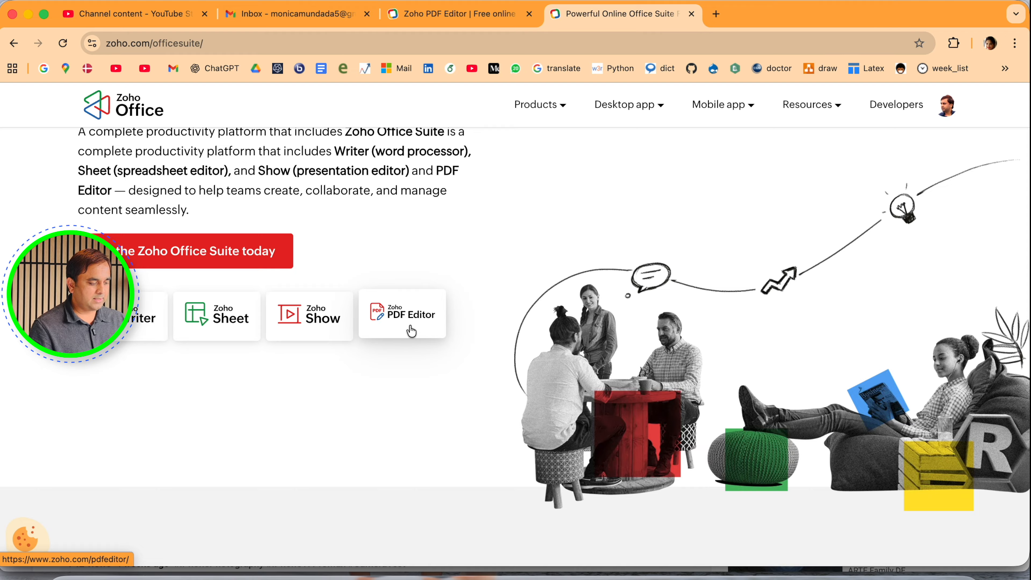
# Open the Zoho PDF Editor page and examine its overview of PDF editing tools
pyautogui.click(411, 331)
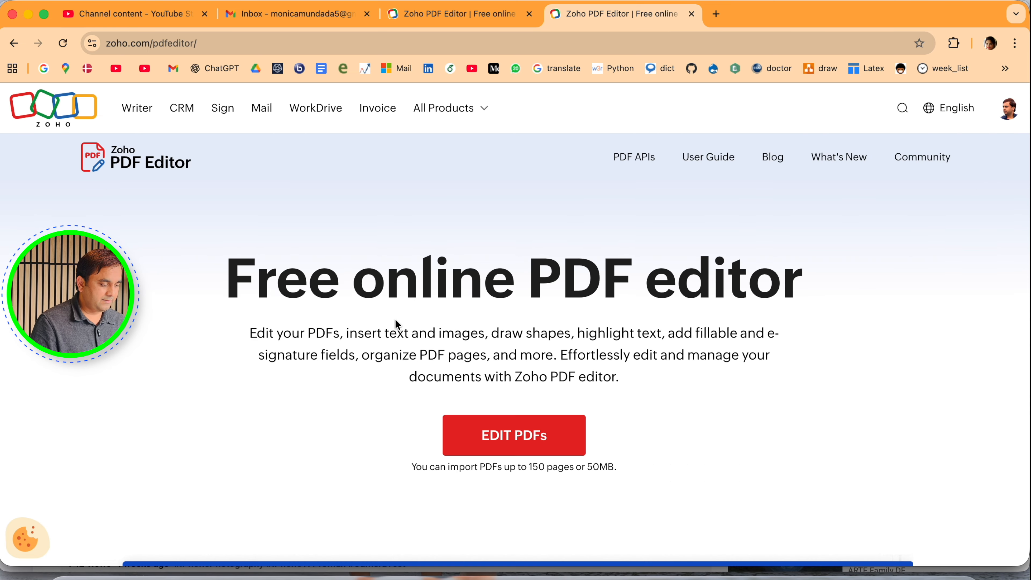
pyautogui.tripleClick(391, 286)
pyautogui.scroll(-2, 392, 285)
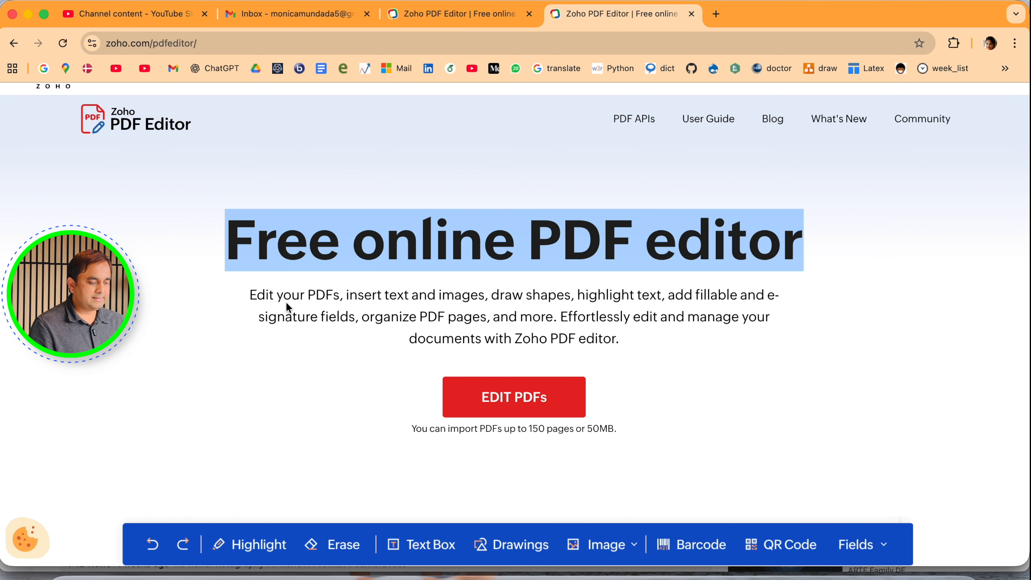
pyautogui.scroll(-4, 329, 299)
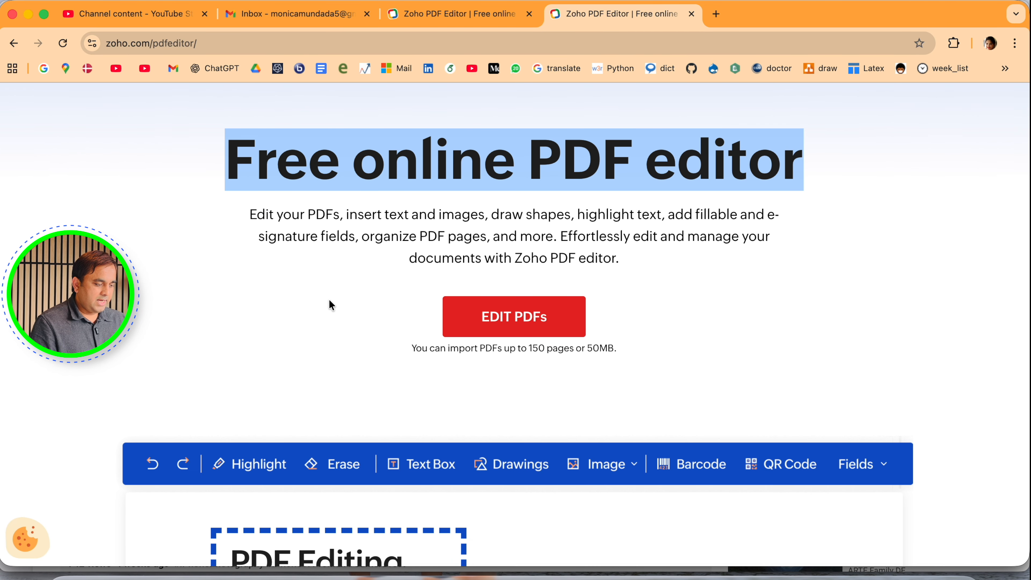
pyautogui.scroll(-15, 328, 299)
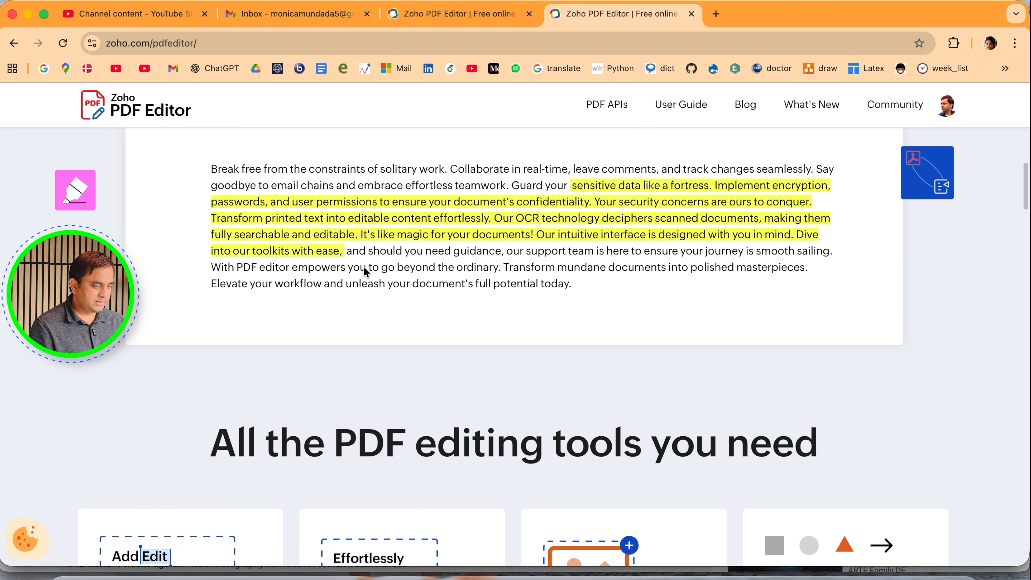
pyautogui.scroll(-12, 363, 266)
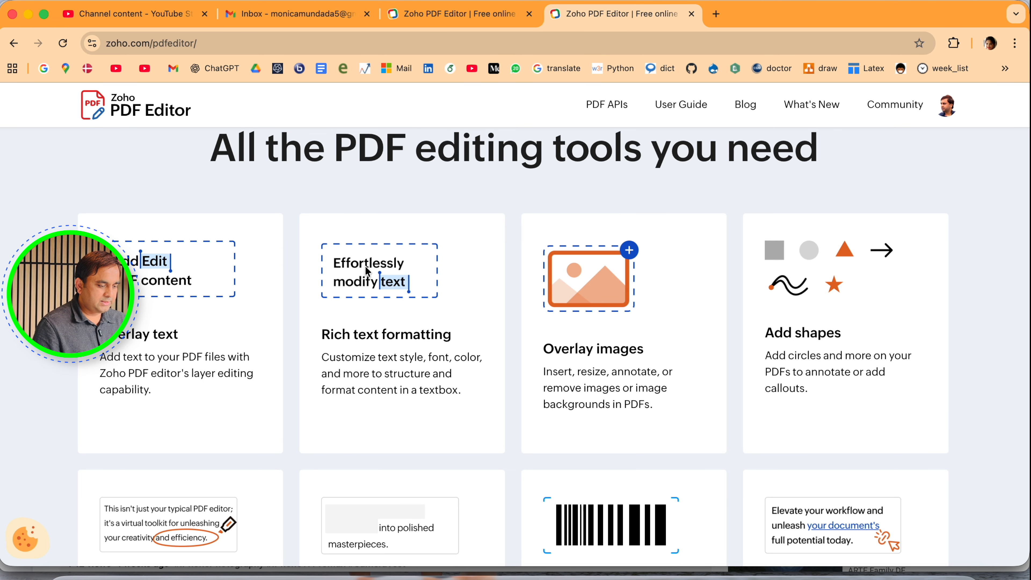
pyautogui.scroll(-6, 366, 270)
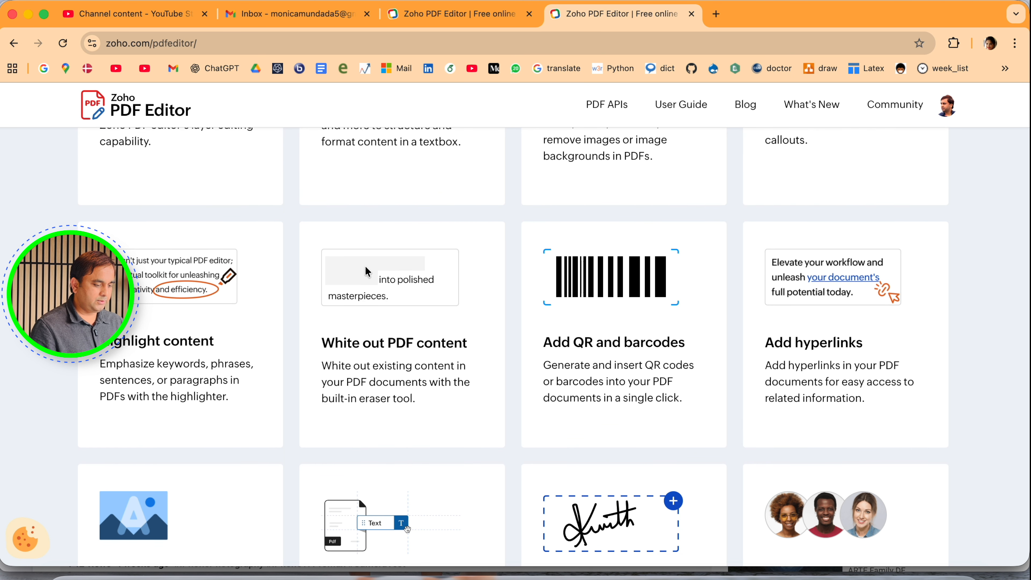
pyautogui.scroll(-18, 364, 266)
pyautogui.scroll(20, 365, 266)
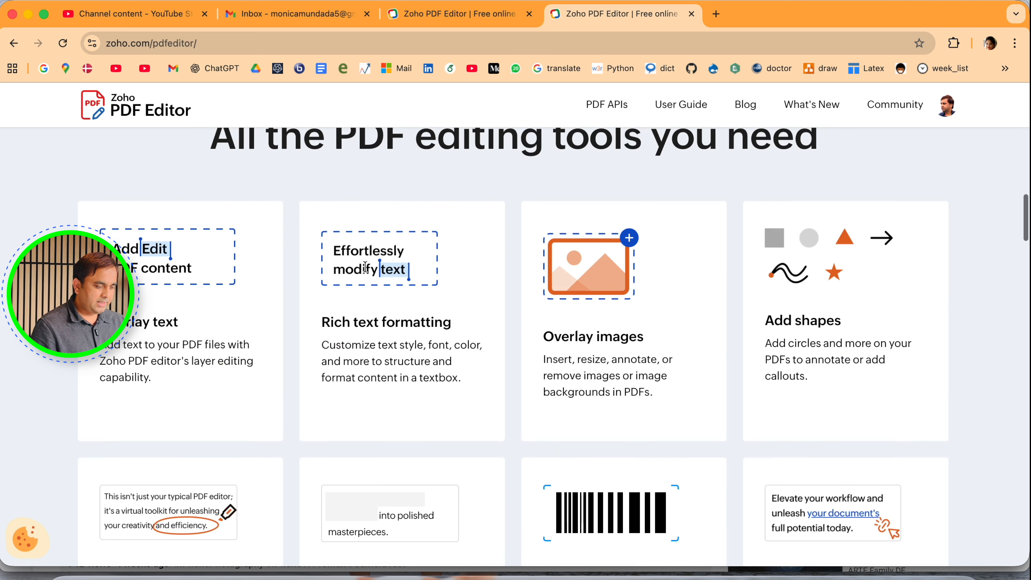
pyautogui.scroll(15, 364, 266)
pyautogui.scroll(-7, 364, 272)
# Start the online PDF editor and open the CV PDF from My Documents
pyautogui.click(518, 213)
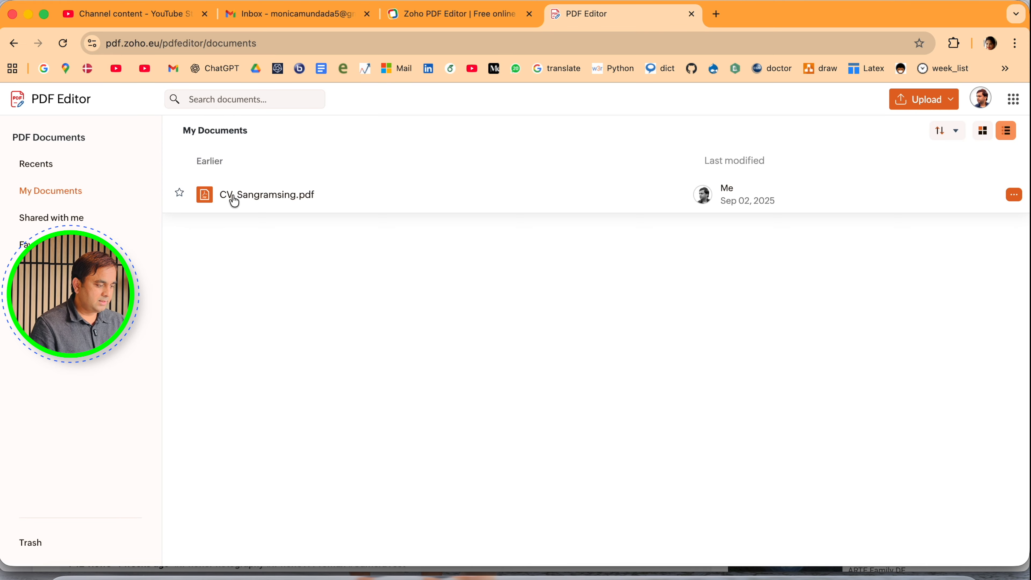
pyautogui.click(257, 197)
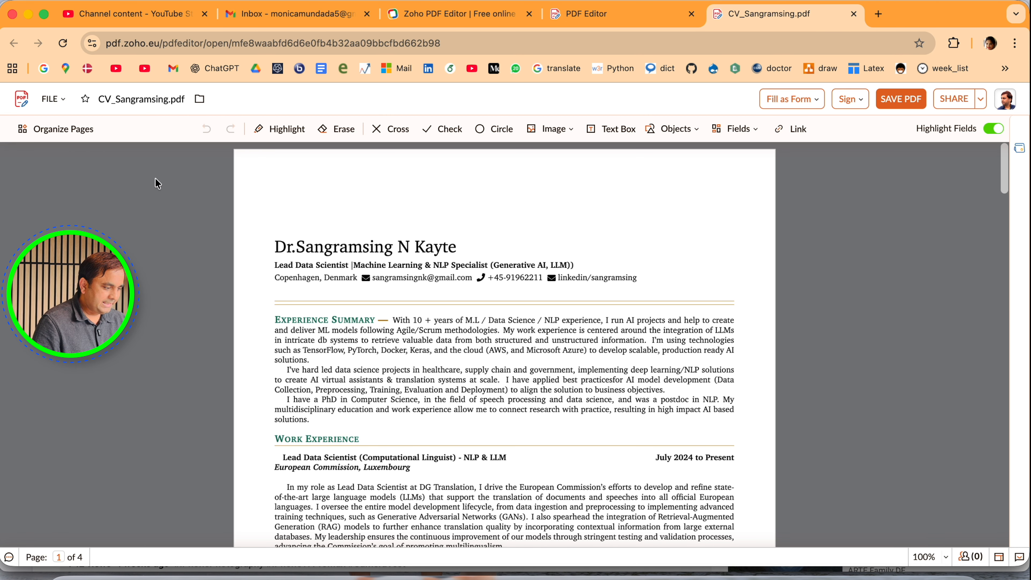
# Erase the job title line beneath the name, along with part of the Experience Summary's third line
pyautogui.click(336, 133)
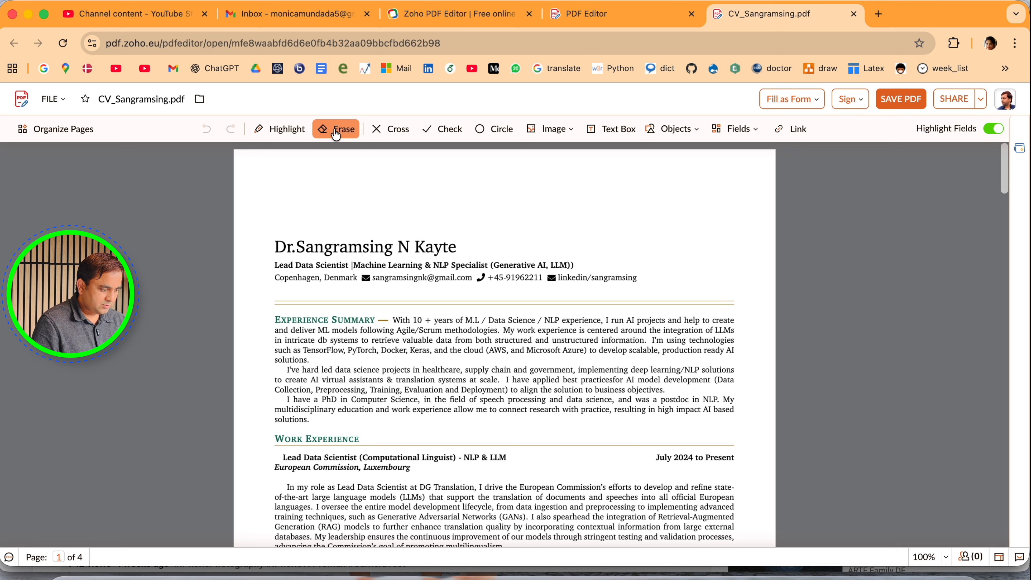
pyautogui.moveTo(274, 266); pyautogui.dragTo(459, 275)
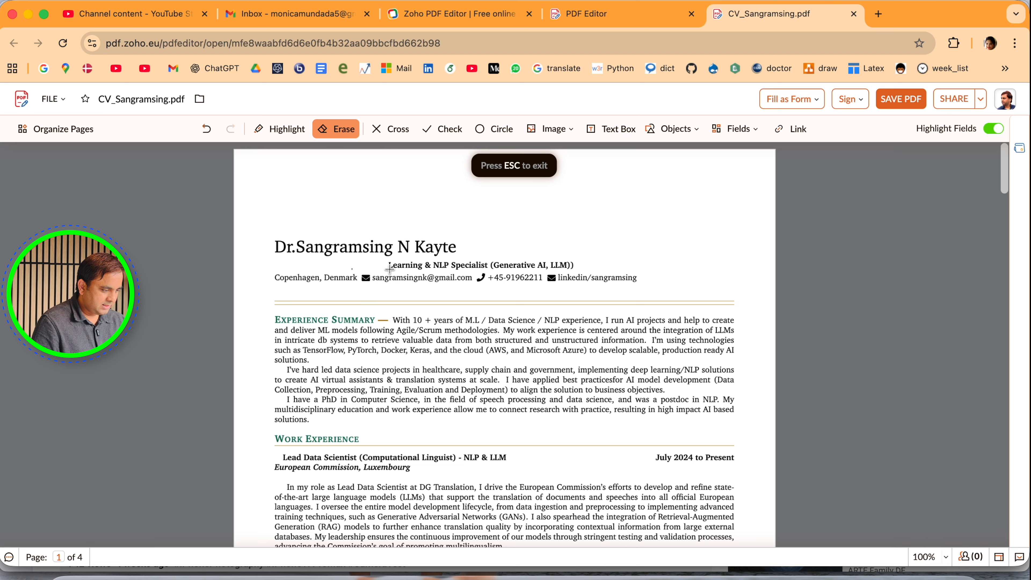
pyautogui.click(380, 317)
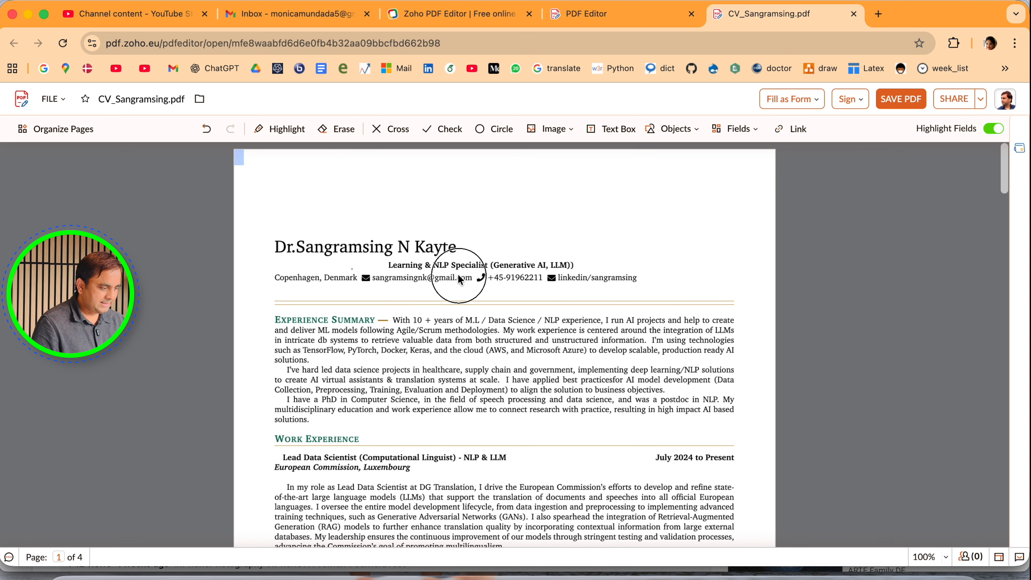
pyautogui.click(344, 129)
pyautogui.moveTo(388, 258); pyautogui.dragTo(584, 270)
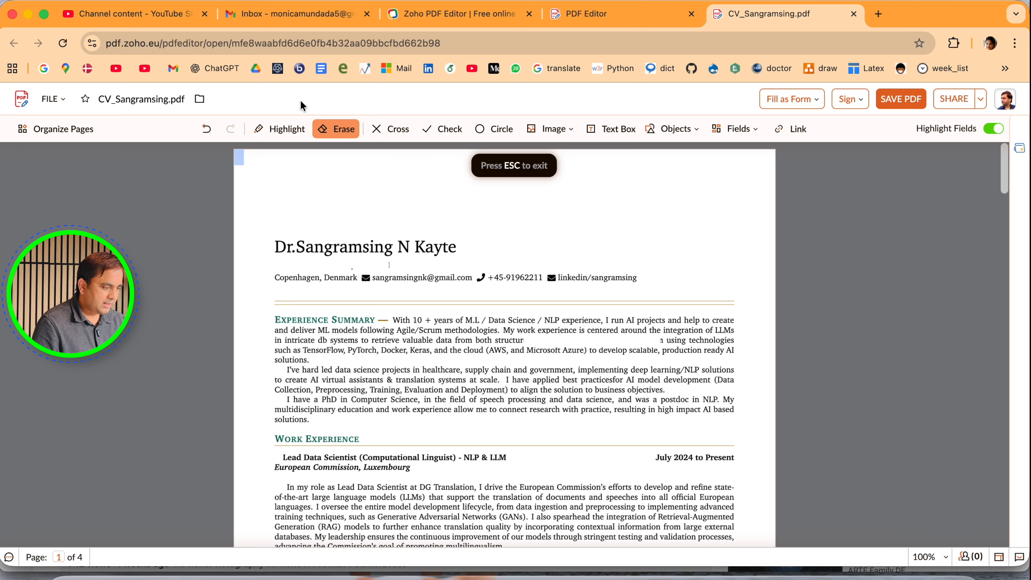
pyautogui.click(920, 96)
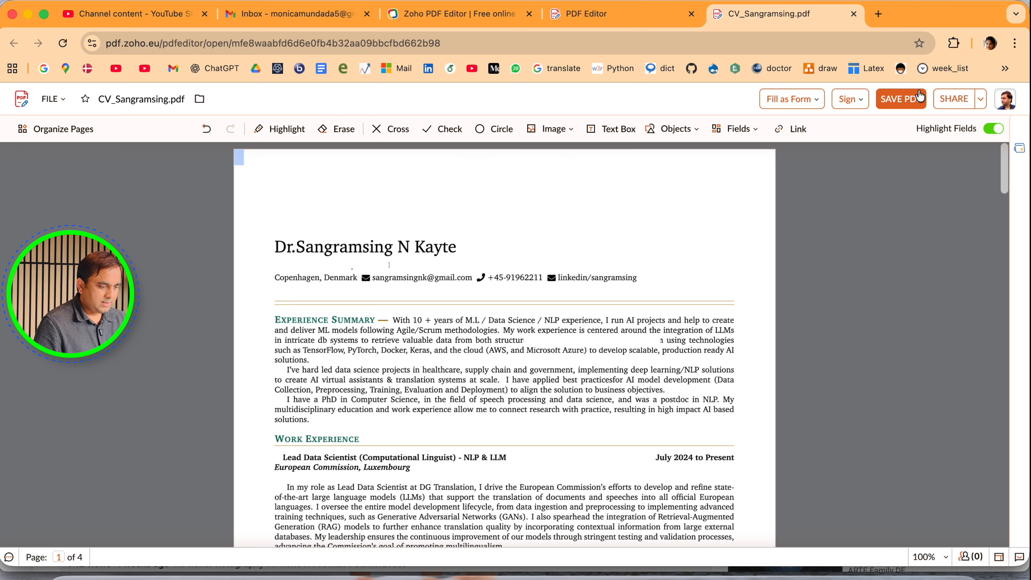
# Highlight the opening two lines of the second Experience Summary paragraph, starting at "data science projects"
pyautogui.click(279, 129)
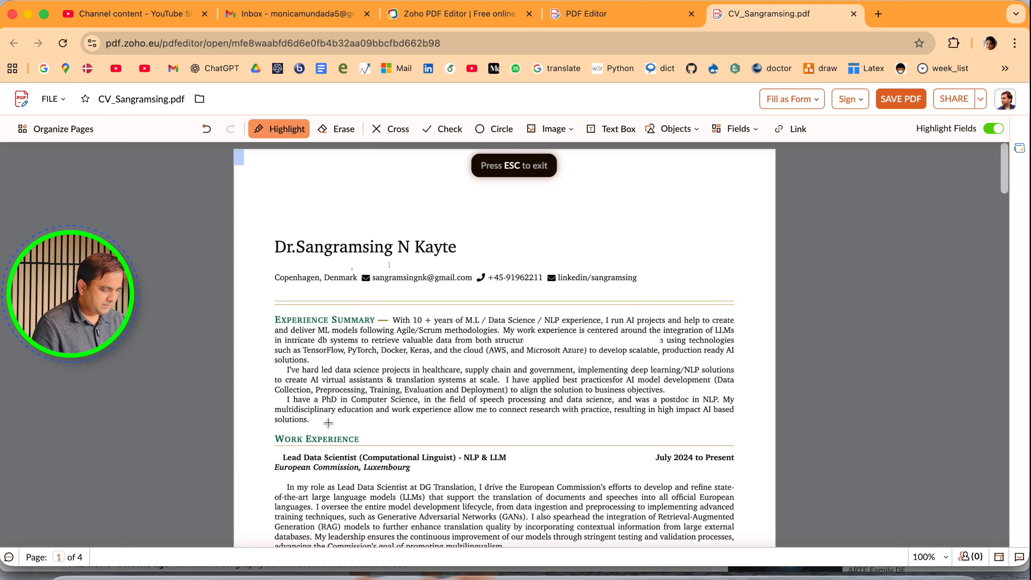
pyautogui.moveTo(336, 372); pyautogui.dragTo(736, 384)
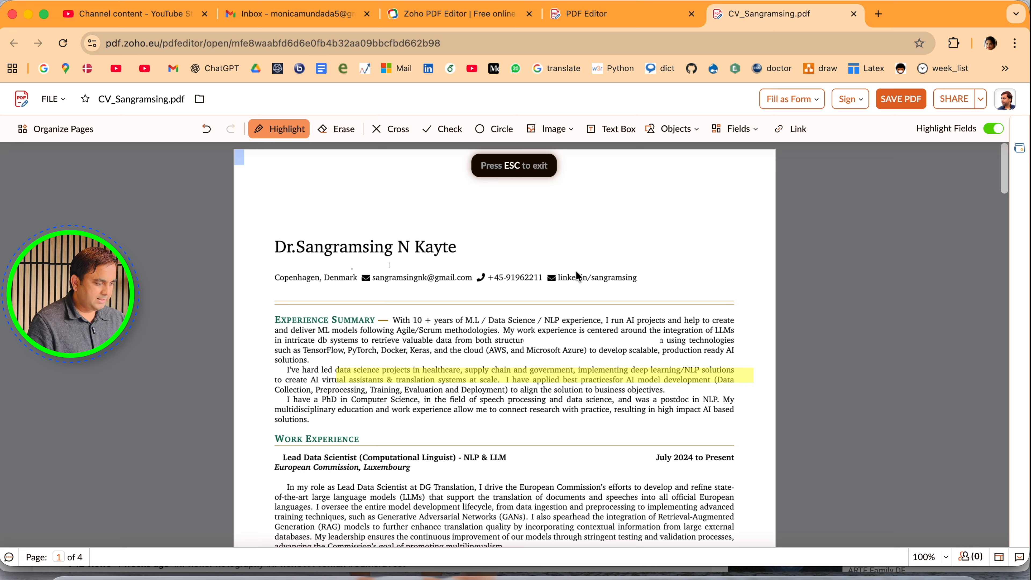
# Add a text box reading "Data Scientist" in the erased title line beneath the name
pyautogui.click(610, 129)
pyautogui.moveTo(281, 259); pyautogui.dragTo(391, 272)
pyautogui.write('Data')
pyautogui.write('Scientist')
pyautogui.click(386, 315)
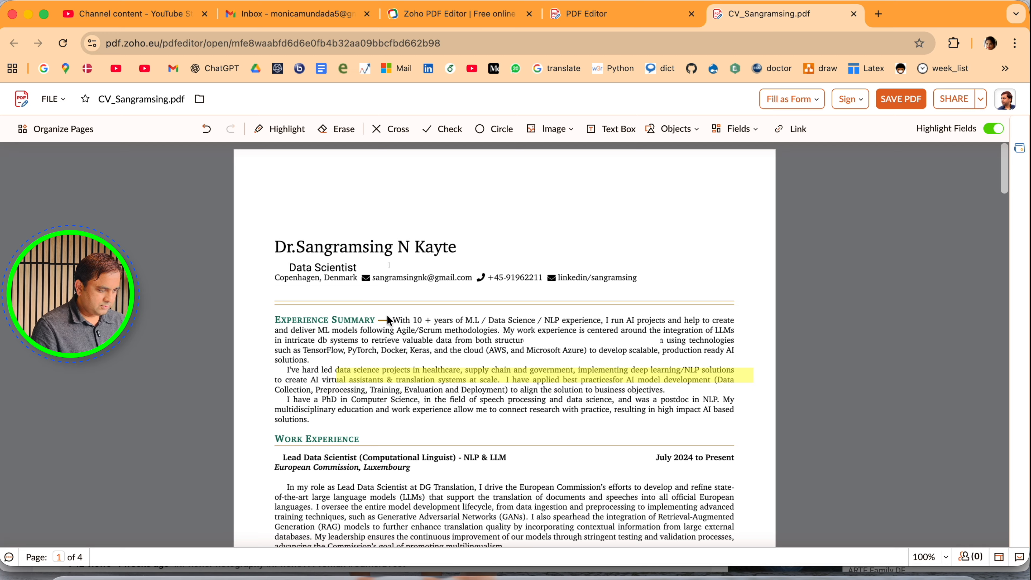
# Move the "Data Scientist" text box so it lines up with the start of the name above it
pyautogui.click(319, 262)
pyautogui.moveTo(310, 266)
pyautogui.mouseDown()
pyautogui.moveTo(295, 265)
pyautogui.moveTo(348, 205)
pyautogui.moveTo(527, 244)
pyautogui.moveTo(619, 404)
pyautogui.moveTo(380, 231)
pyautogui.moveTo(460, 211)
pyautogui.moveTo(284, 264)
pyautogui.moveTo(298, 265)
pyautogui.mouseUp()
pyautogui.click(321, 316)
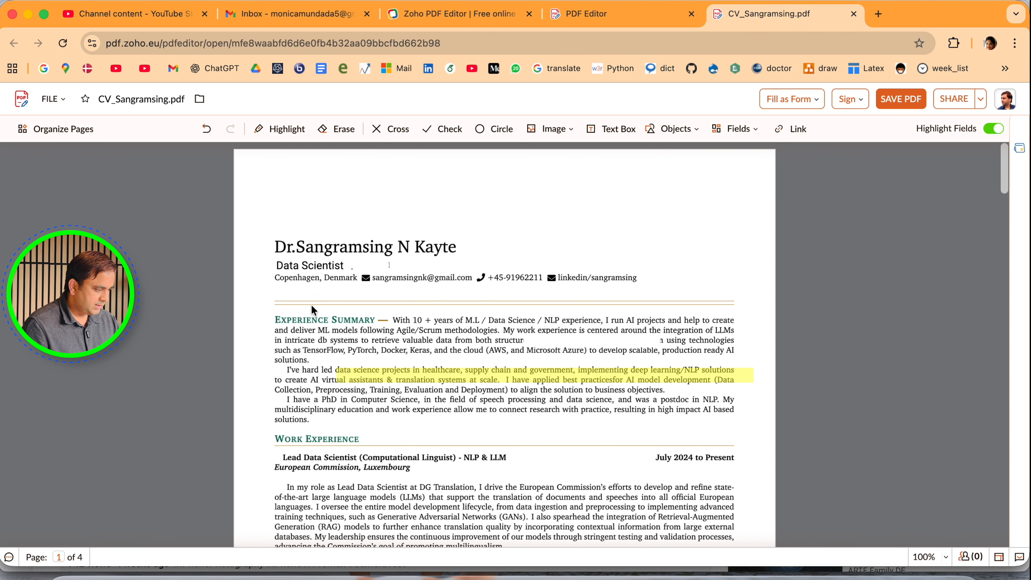
# Place two check marks in the CV header, one above the phone number and one on the divider line
pyautogui.click(448, 136)
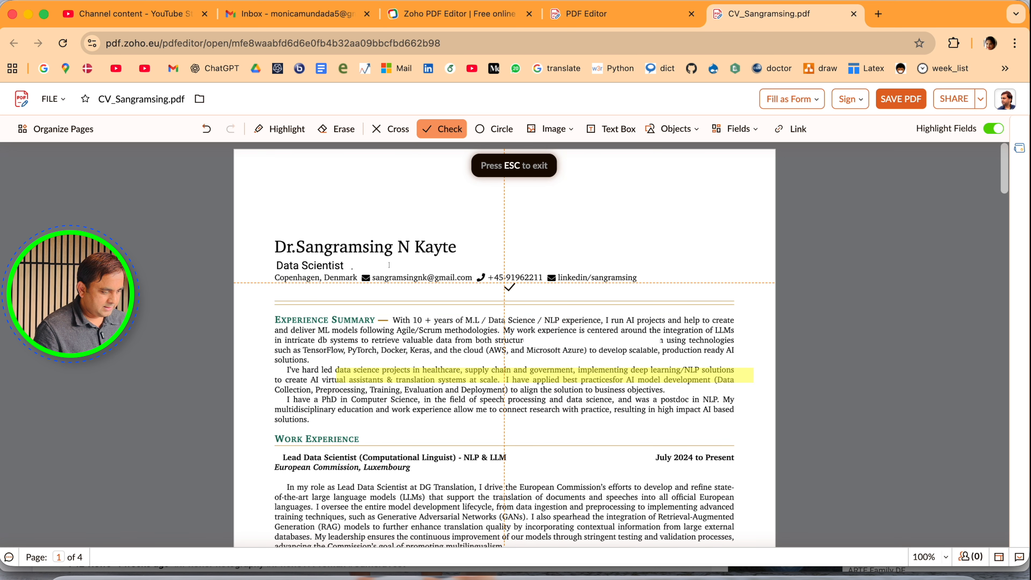
pyautogui.click(576, 295)
pyautogui.click(500, 262)
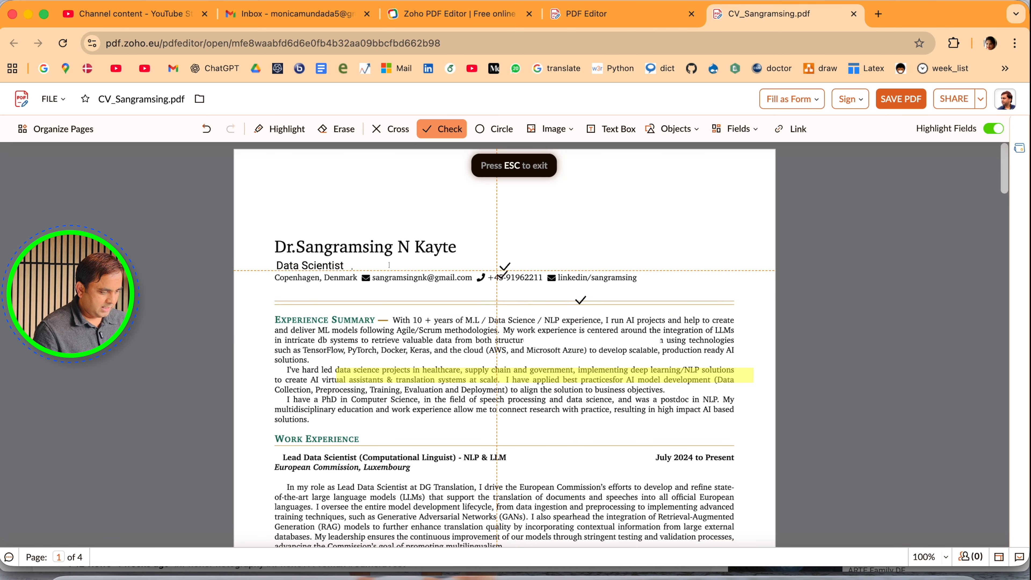
# Try placing circle marks above the contact line's end and at the end of the Experience Summary, and undo them
pyautogui.scroll(-1, 641, 281)
pyautogui.click(493, 129)
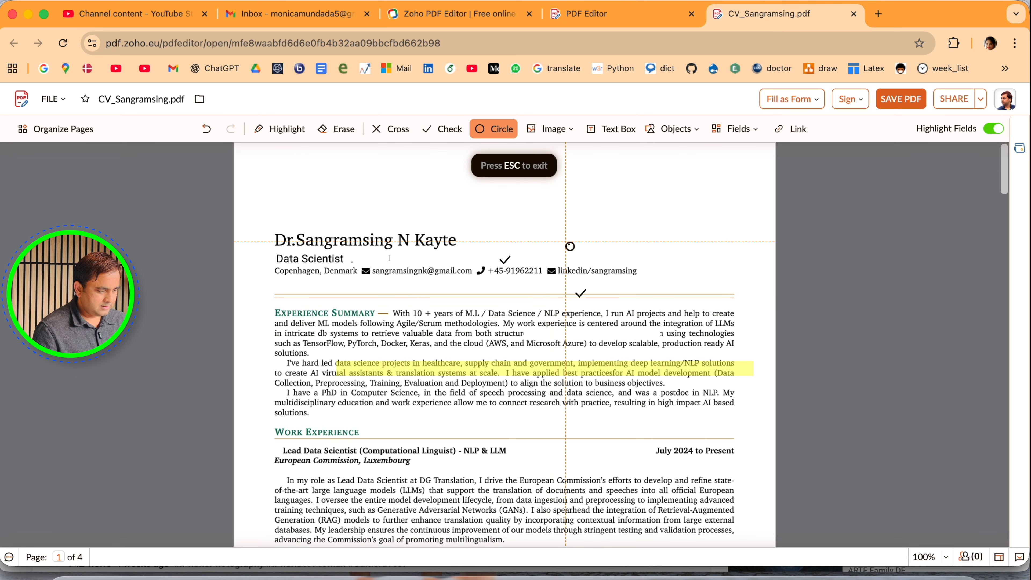
pyautogui.click(644, 256)
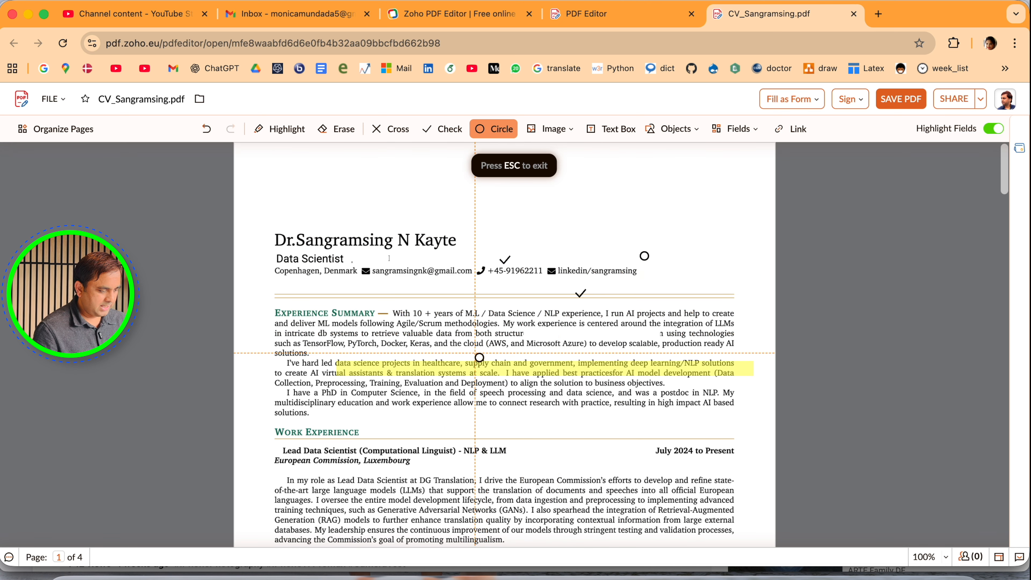
pyautogui.click(518, 404)
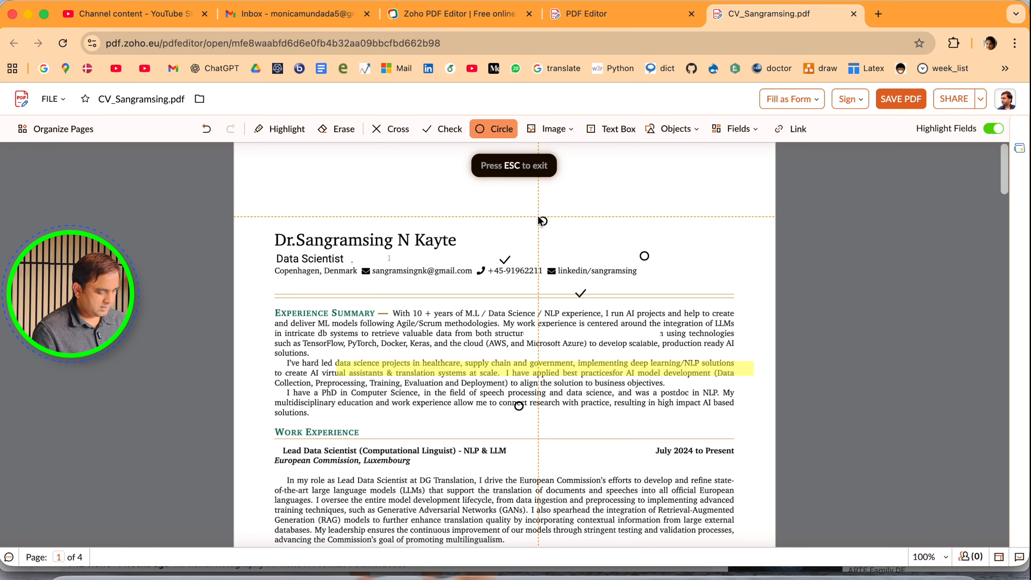
pyautogui.press('super+z')
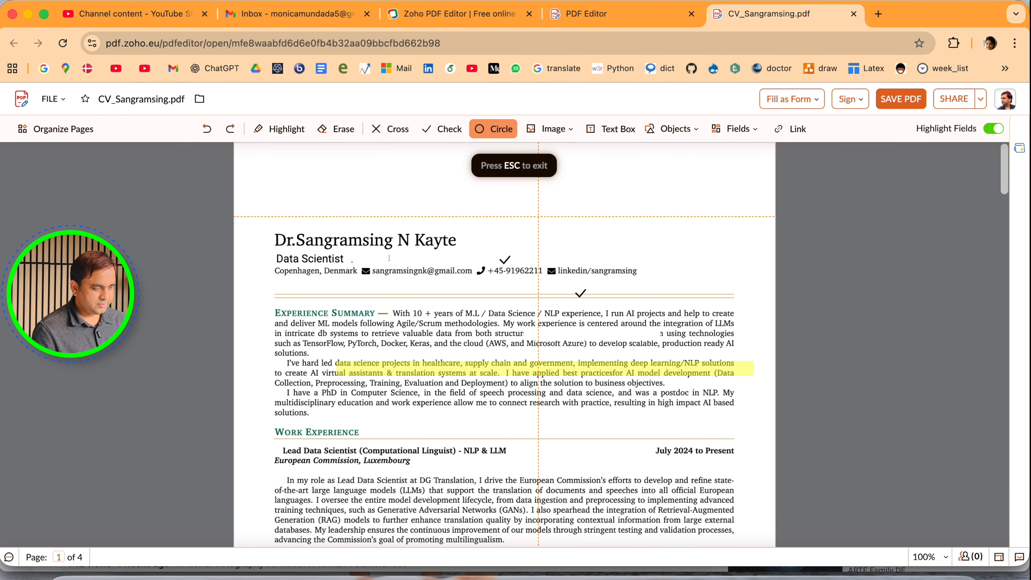
pyautogui.click(550, 130)
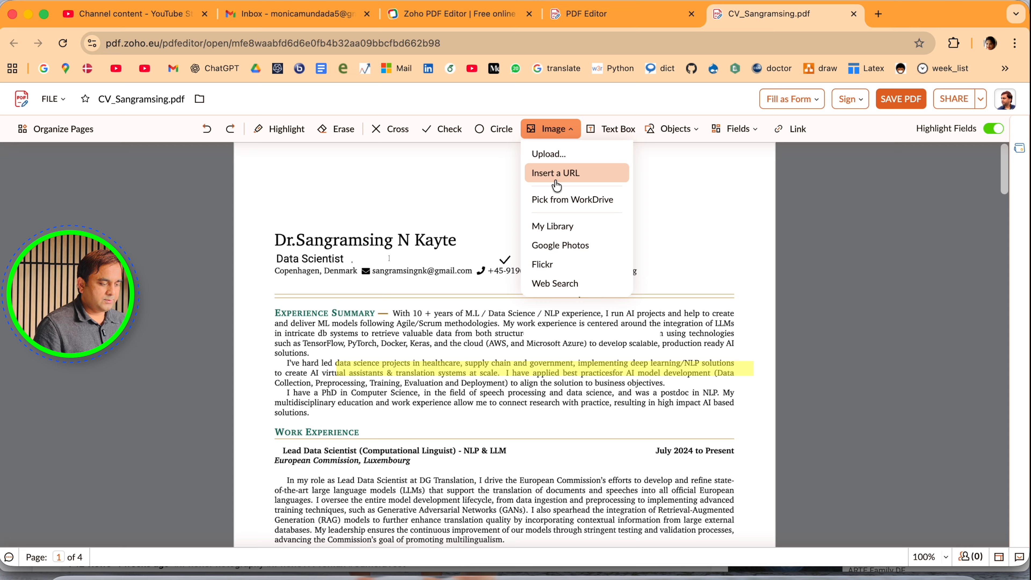
pyautogui.click(624, 132)
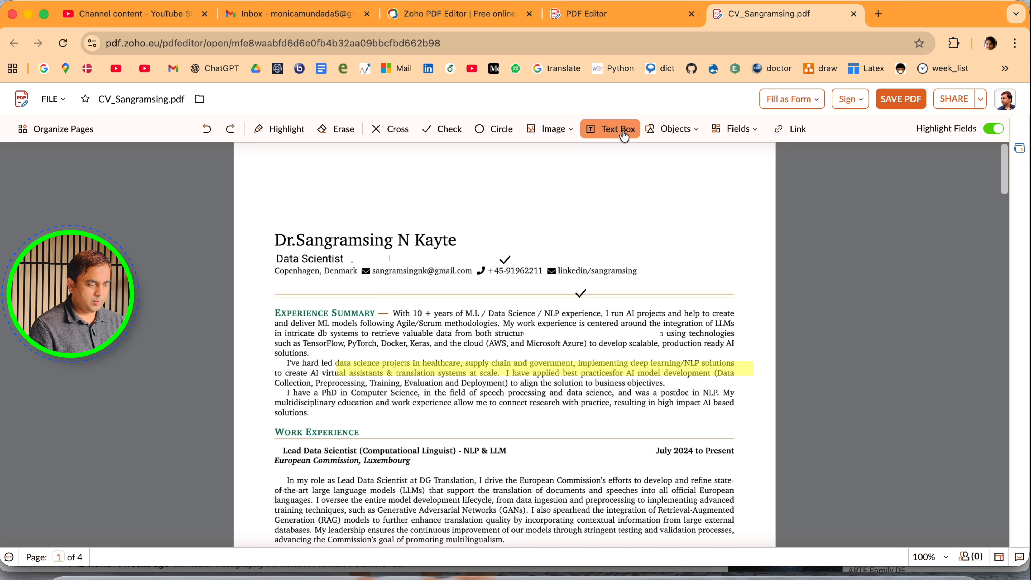
pyautogui.click(670, 132)
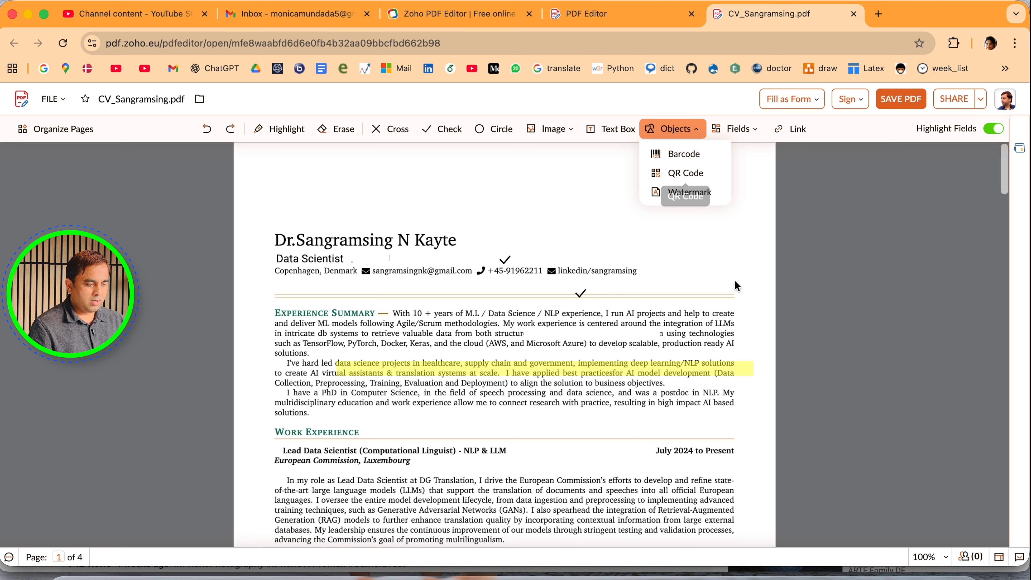
pyautogui.click(748, 129)
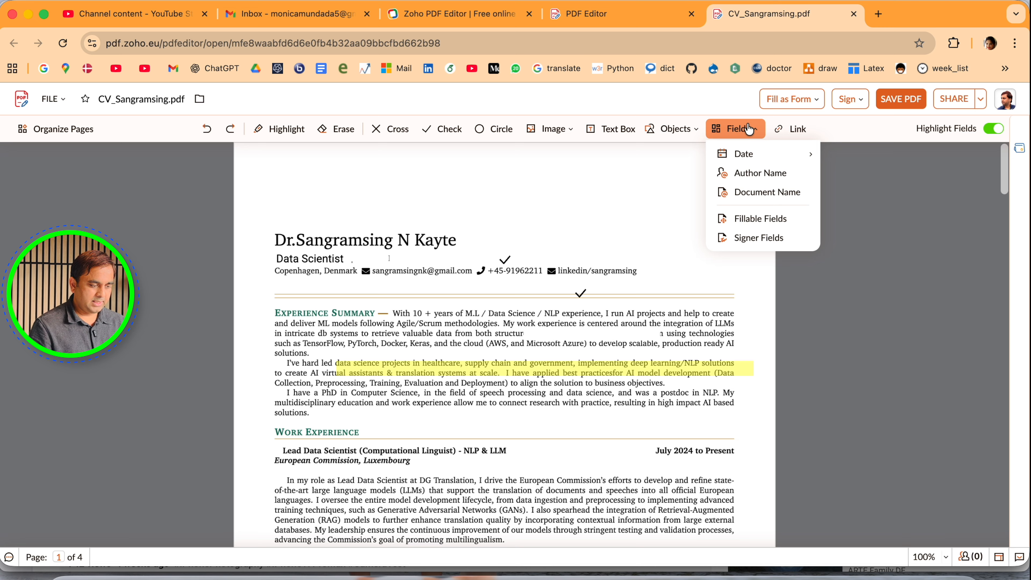
# Try drawing link areas in the blank header space and over the first line of the Experience Summary
pyautogui.click(801, 130)
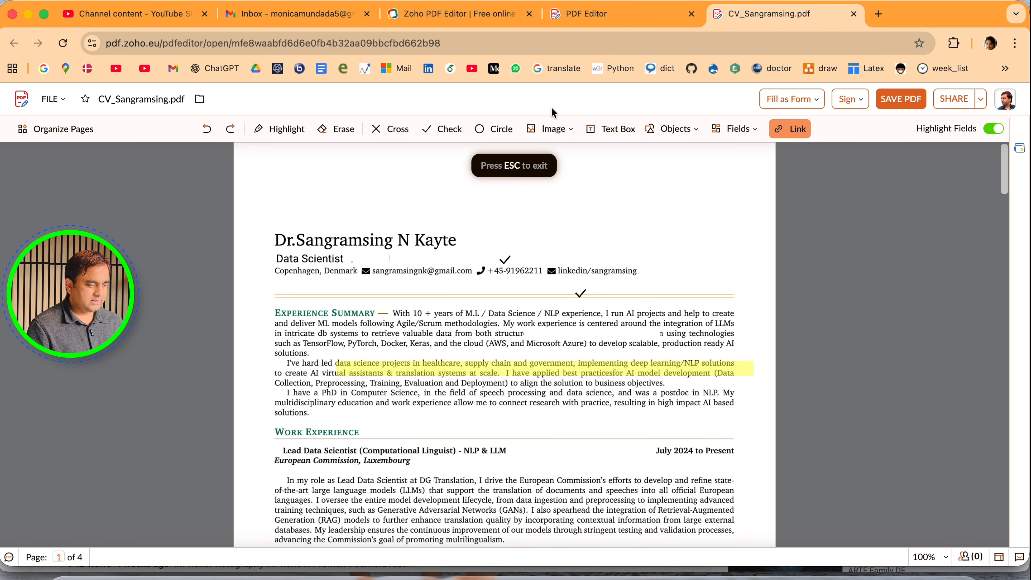
pyautogui.moveTo(560, 210); pyautogui.dragTo(683, 279)
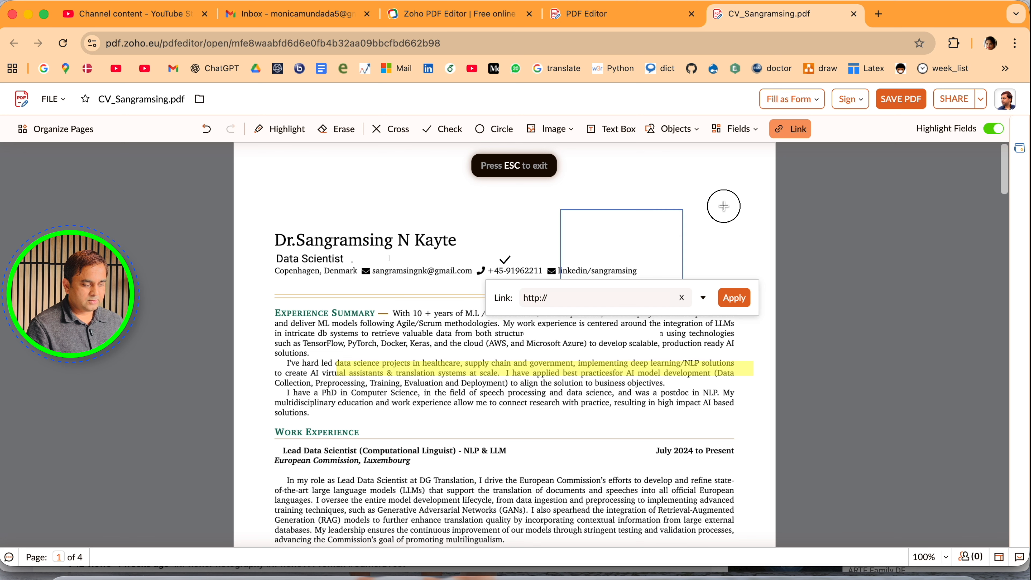
pyautogui.moveTo(556, 300); pyautogui.dragTo(693, 313)
pyautogui.press('Escape')
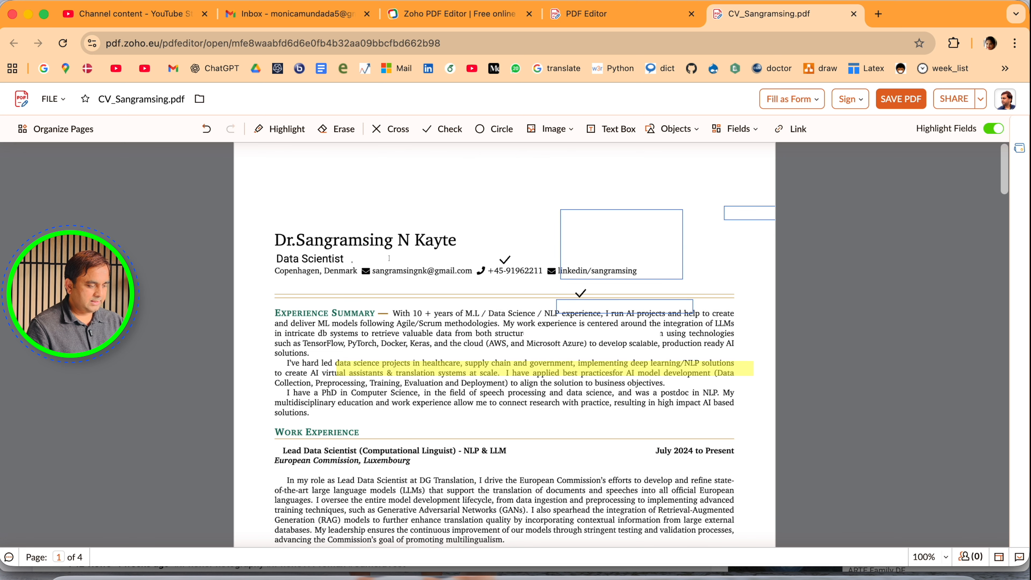
# Try to add a link area over the LinkedIn entry in the contact line without entering an address
pyautogui.click(795, 129)
pyautogui.moveTo(588, 268); pyautogui.dragTo(646, 278)
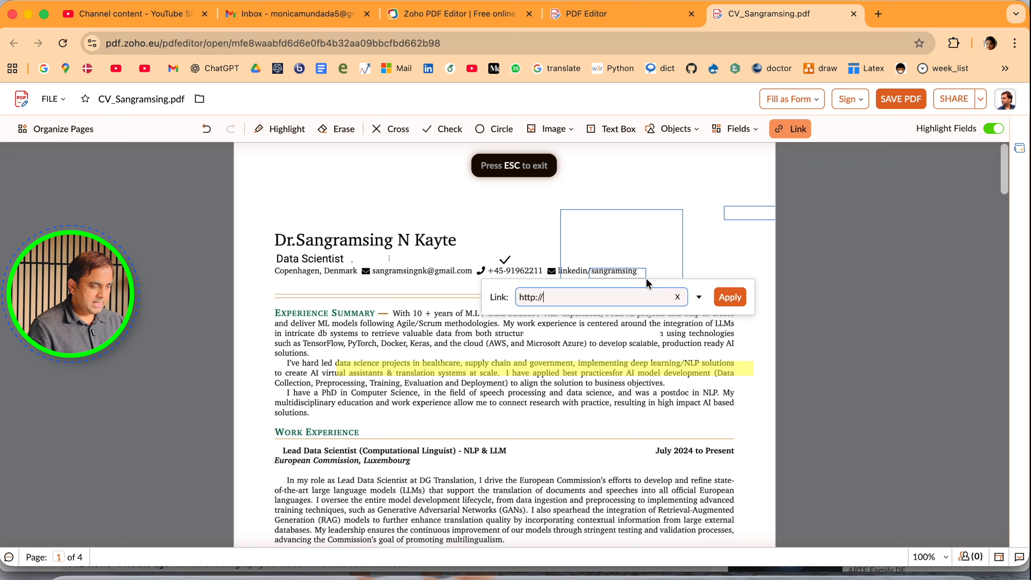
pyautogui.click(586, 300)
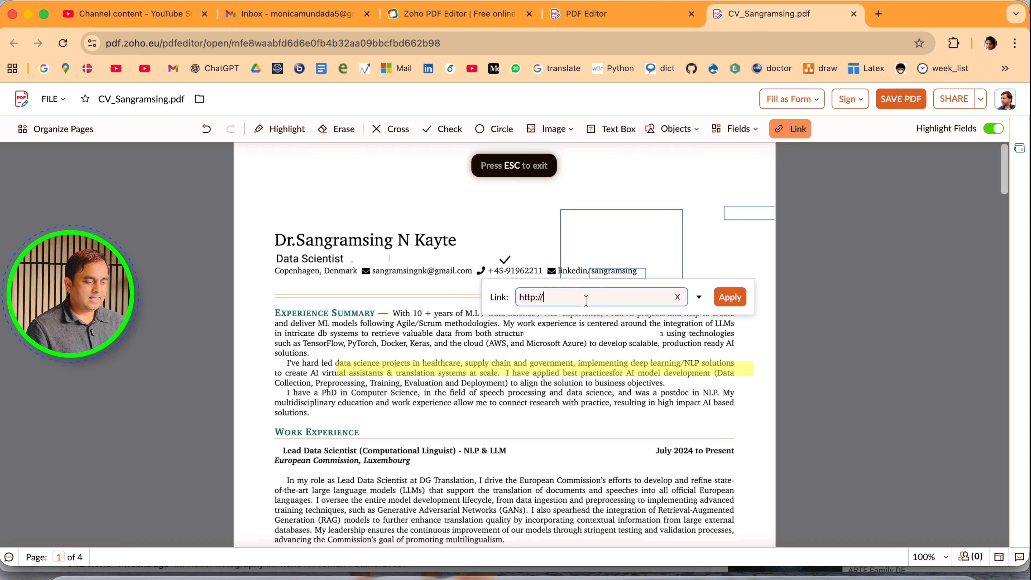
pyautogui.press('Escape')
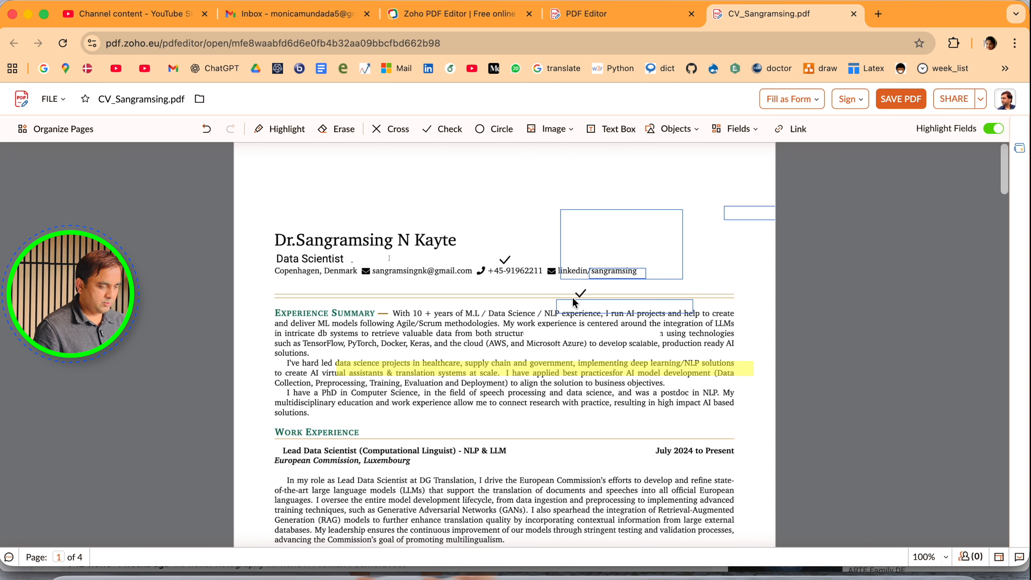
# Undo all the link areas drawn on the first page
pyautogui.press('super+z')
pyautogui.press('super+z')
pyautogui.press('super+z')
pyautogui.press('super+z')
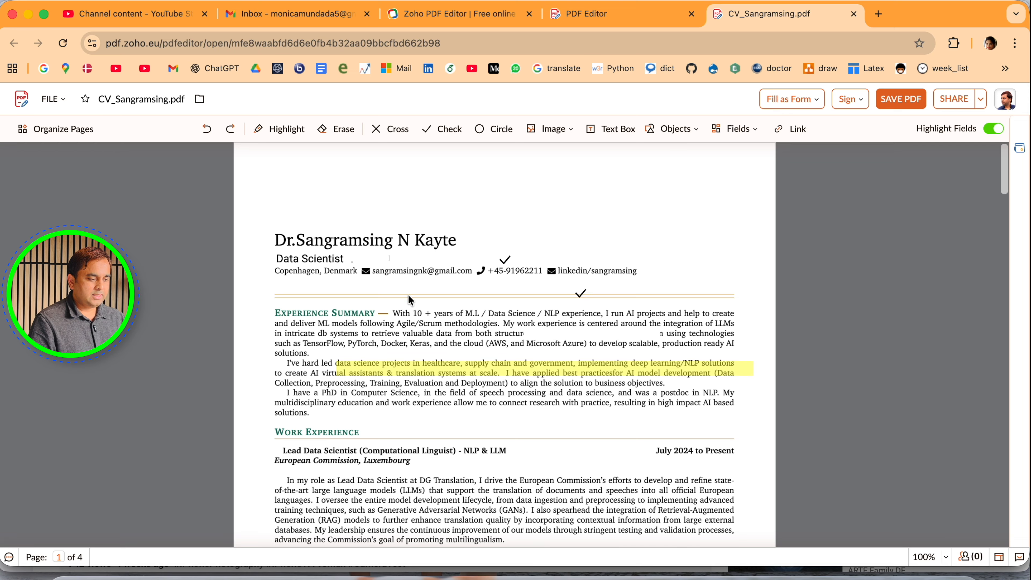
# Save the edited CV PDF
pyautogui.click(890, 105)
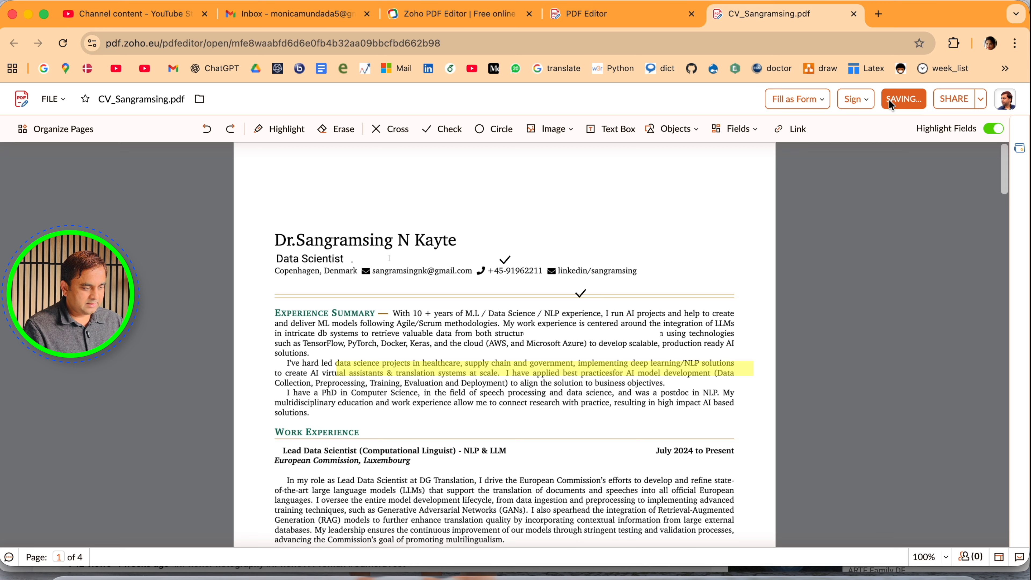
# Bring up the insertable signer fields for the CV and save the PDF
pyautogui.click(872, 106)
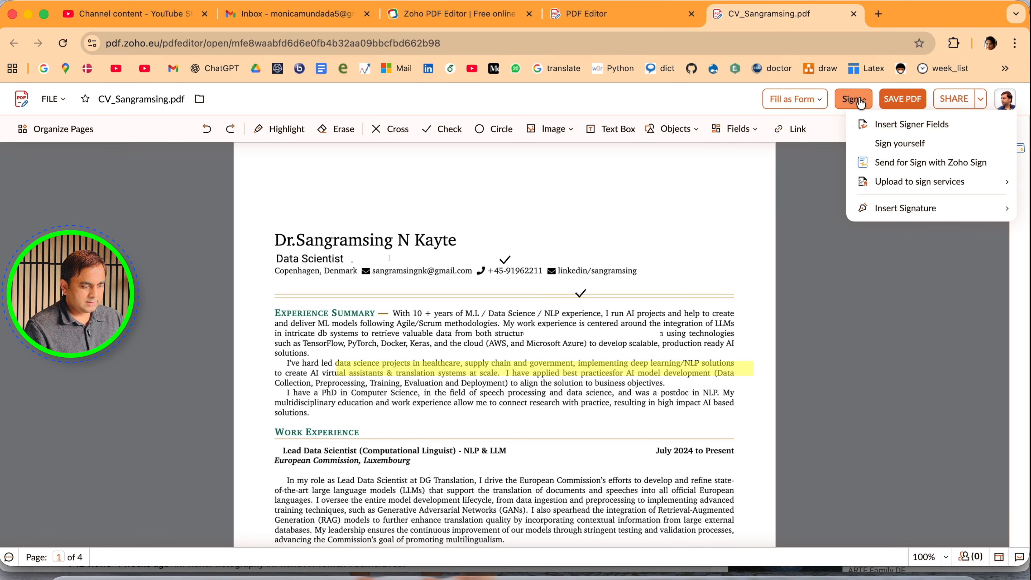
pyautogui.click(903, 126)
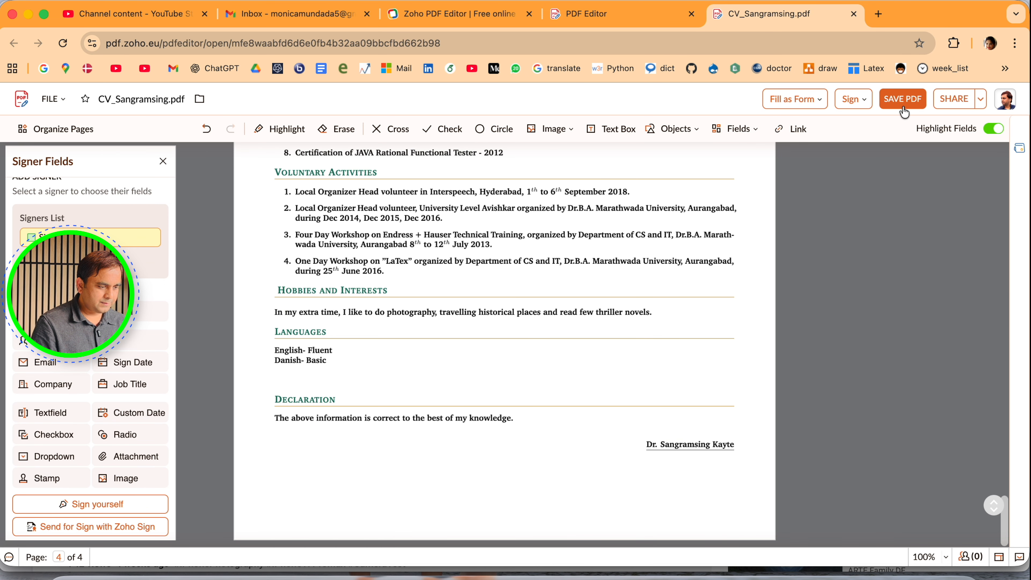
pyautogui.click(903, 107)
# Review the CV's collaborator and form-filling options, and save the PDF again
pyautogui.click(980, 100)
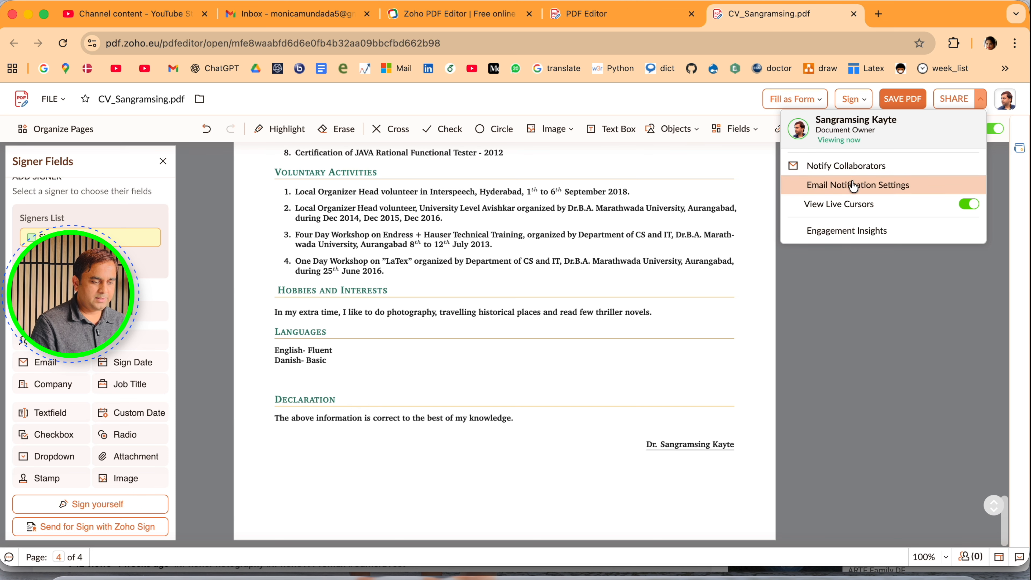
pyautogui.click(814, 100)
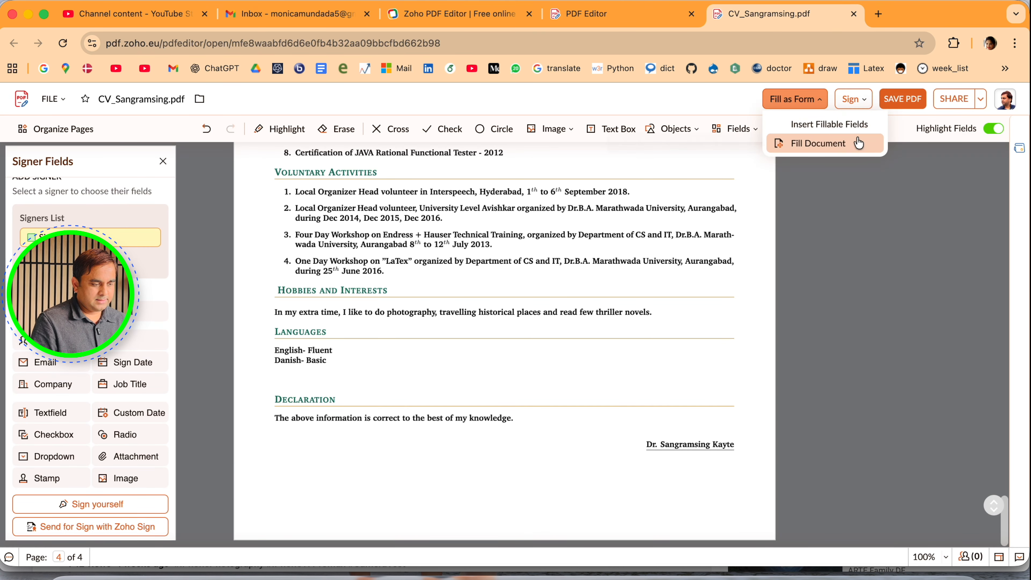
pyautogui.click(902, 103)
# Go to the My Documents list and open the saved CV PDF from there
pyautogui.click(658, 15)
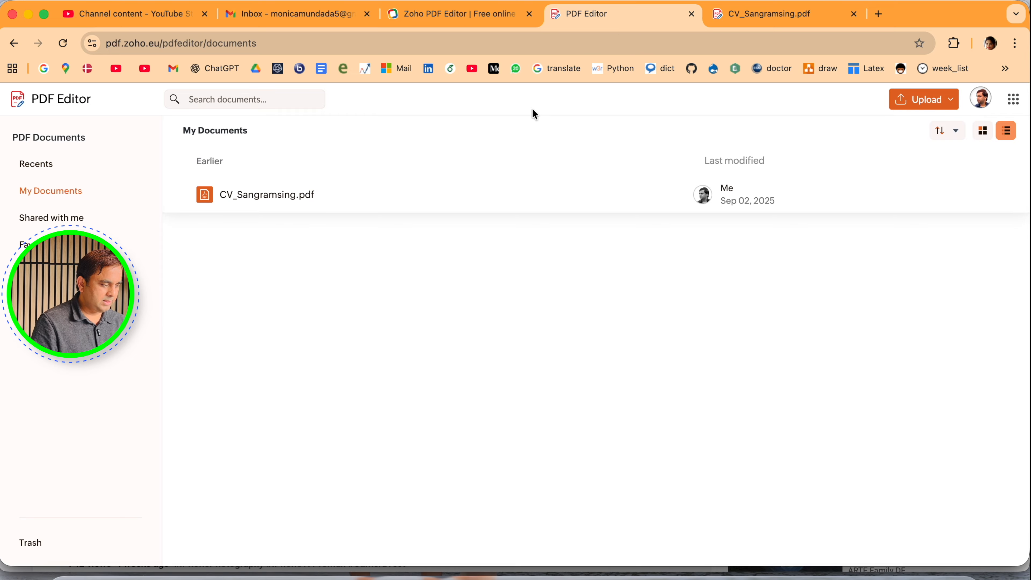
pyautogui.click(252, 196)
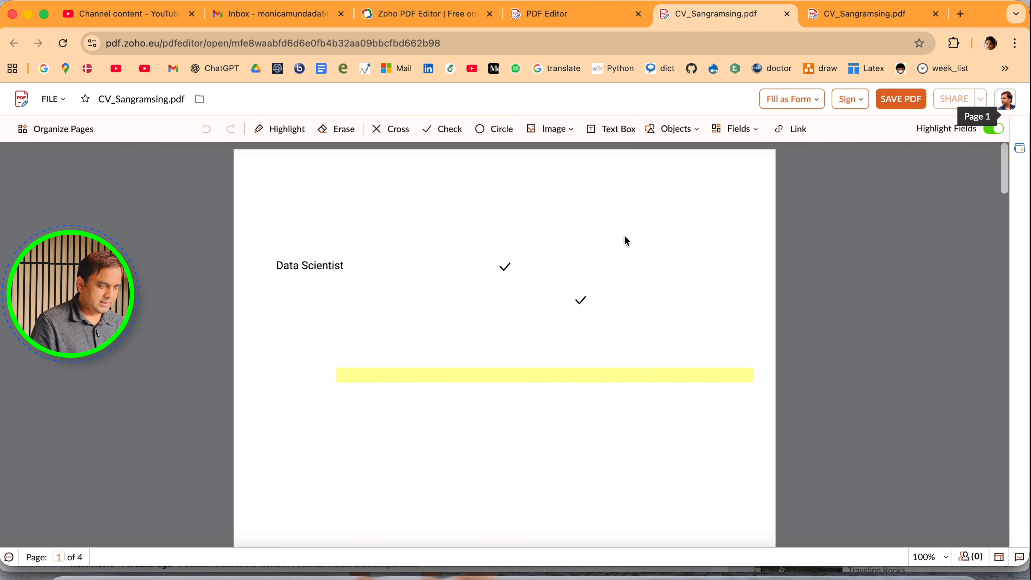
# Reopen the CV from its entry in My Documents and download it as a PDF
pyautogui.click(568, 12)
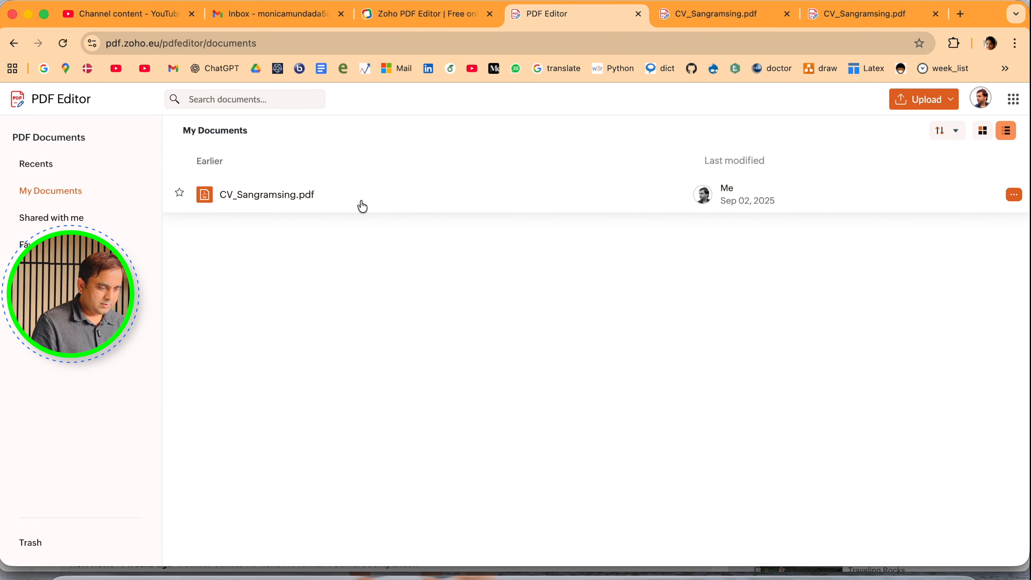
pyautogui.click(1013, 195)
pyautogui.click(962, 216)
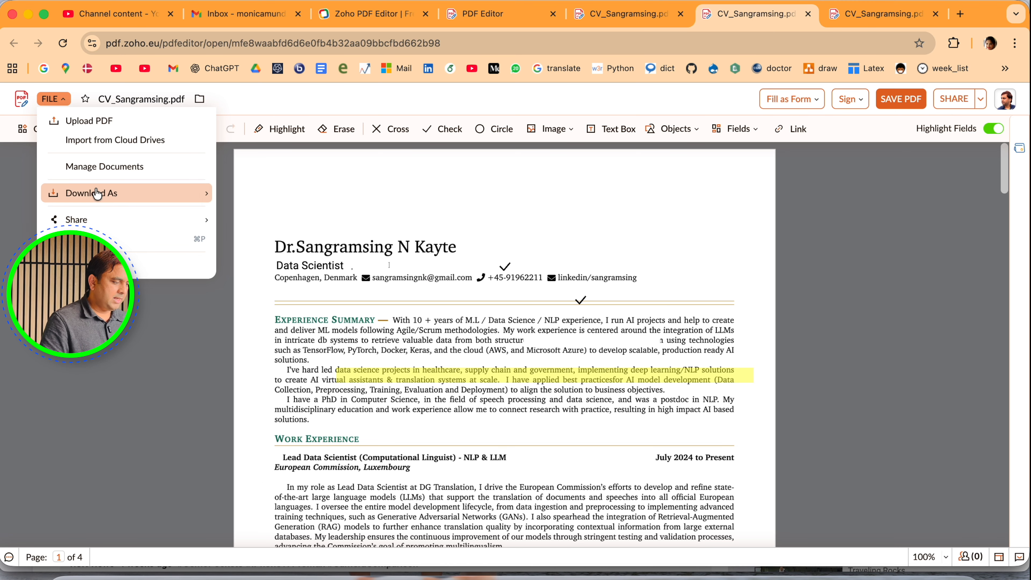
pyautogui.moveTo(122, 195)
pyautogui.click(317, 217)
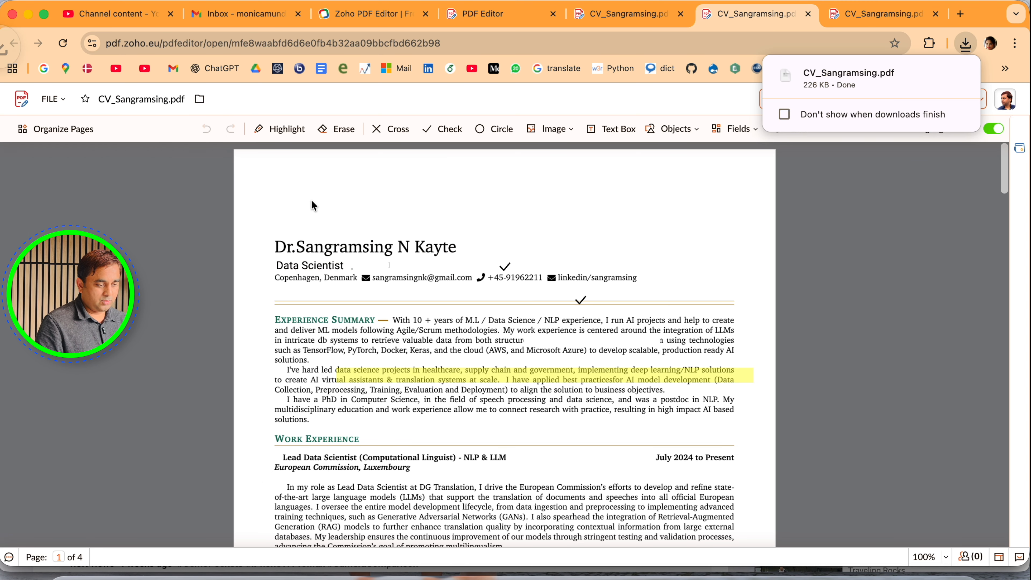
# Open the downloaded CV to examine the edits on its first page, and return to the editor's copy
pyautogui.click(844, 82)
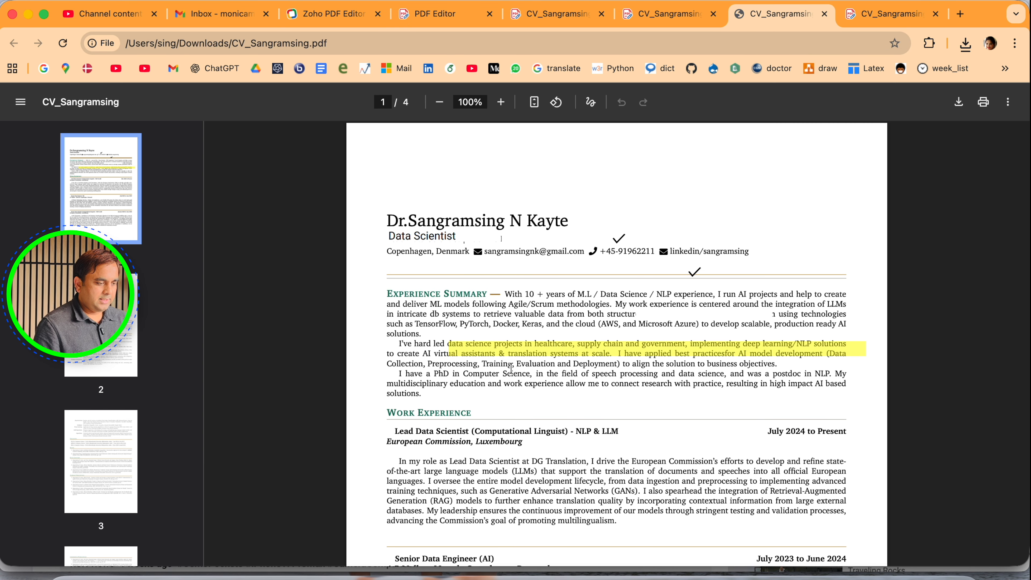
pyautogui.scroll(-5, 506, 373)
pyautogui.scroll(5, 507, 372)
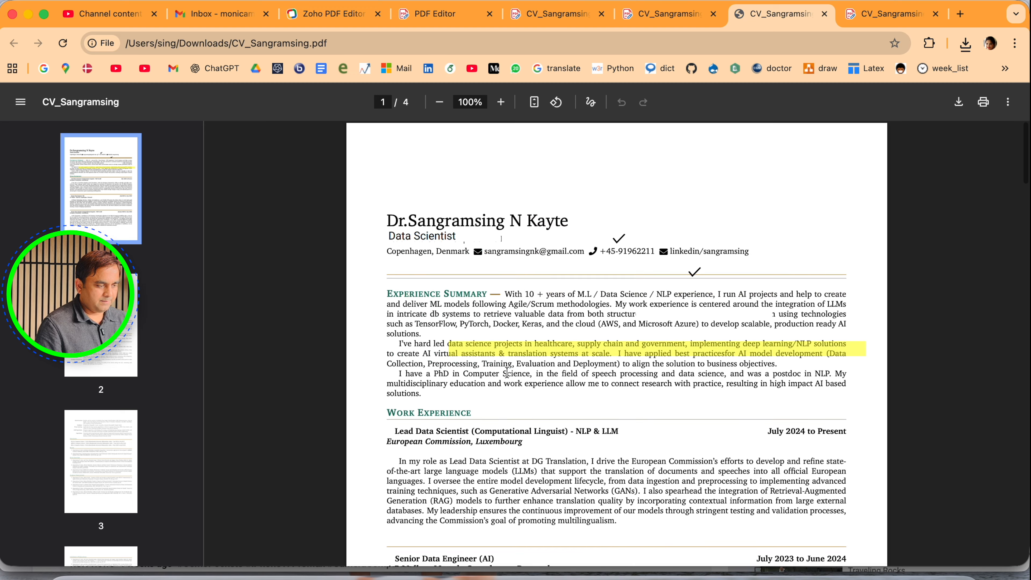
pyautogui.click(556, 13)
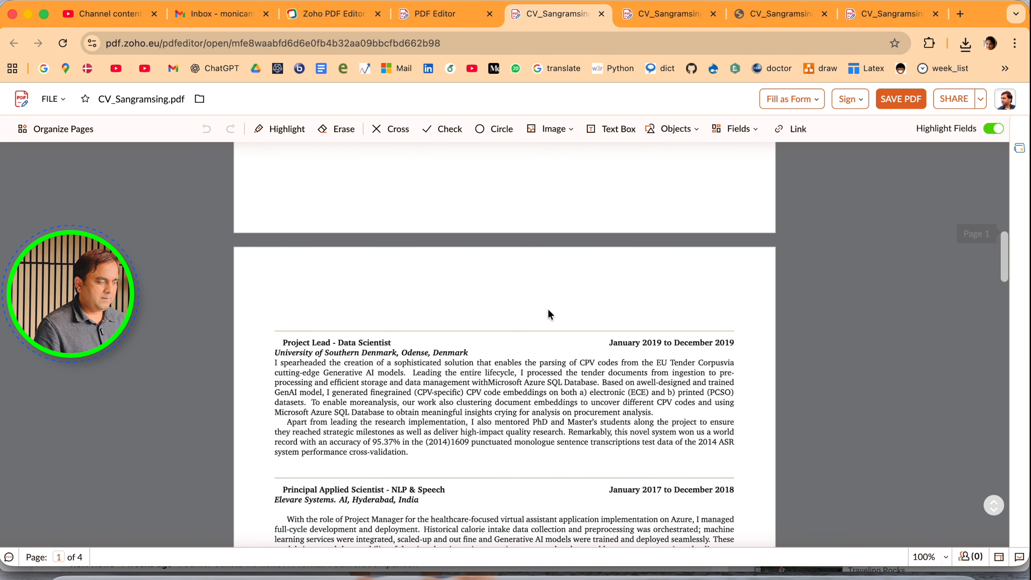